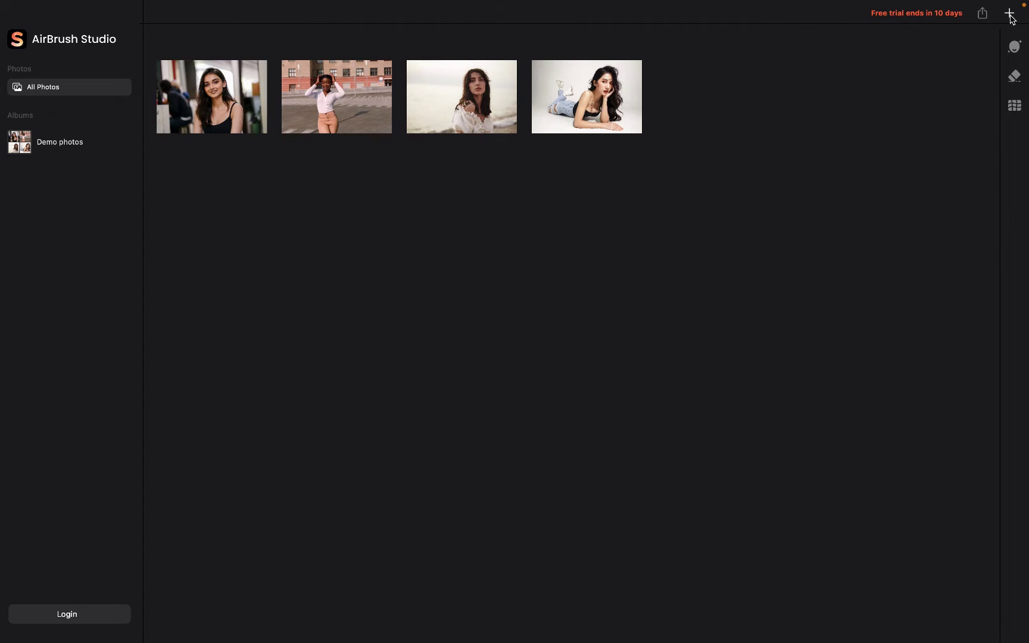
# Import 20221024-101854.jpeg from the Desktop into the photo library and open it for editing
pyautogui.click(1009, 15)
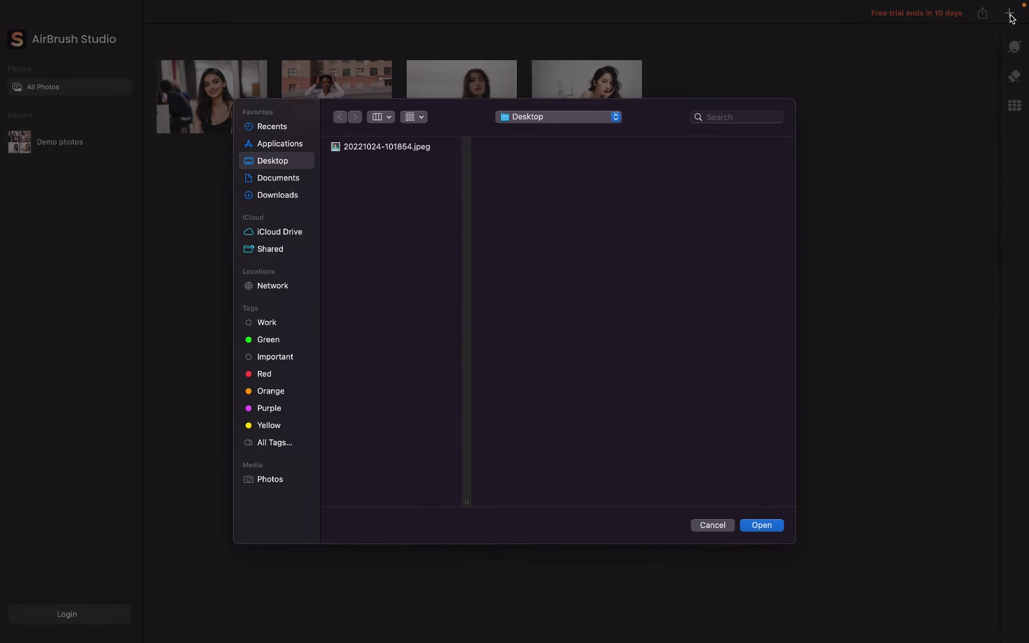
pyautogui.click(420, 149)
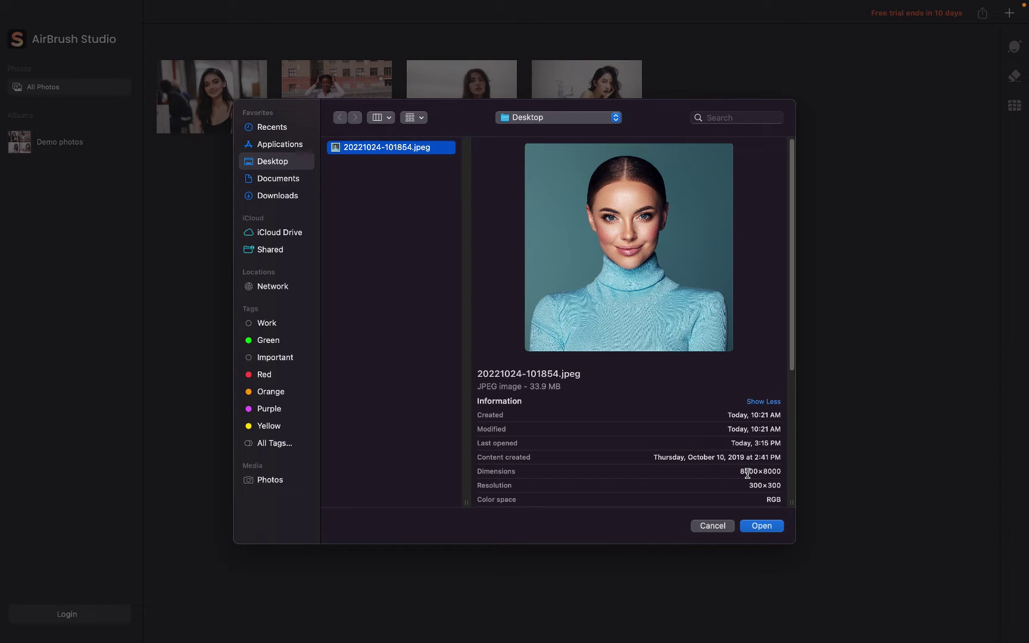
pyautogui.scroll(-2, 737, 453)
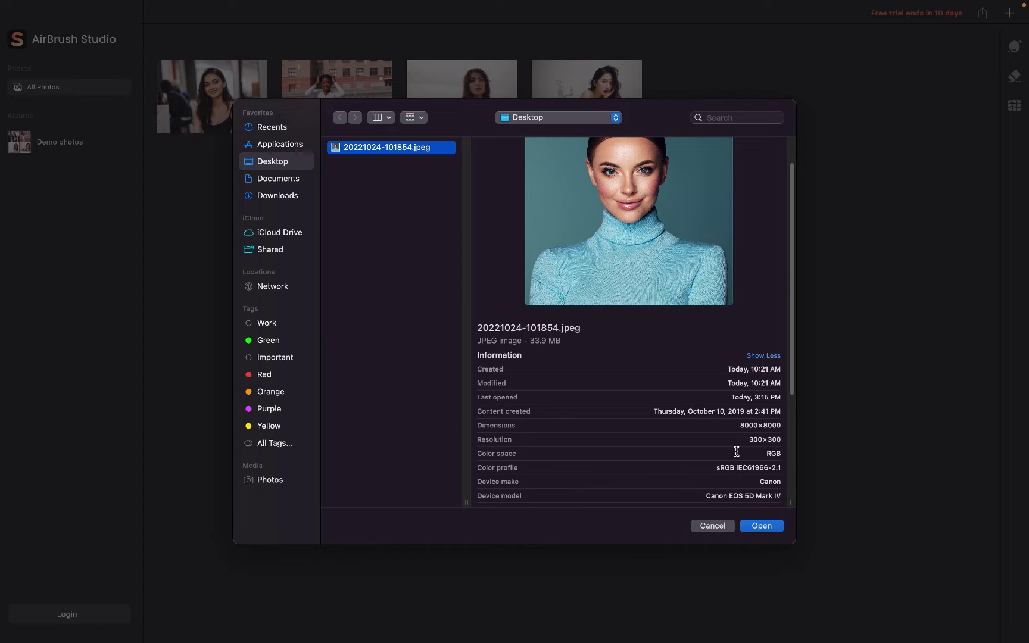
pyautogui.scroll(-1, 737, 450)
pyautogui.scroll(3, 736, 450)
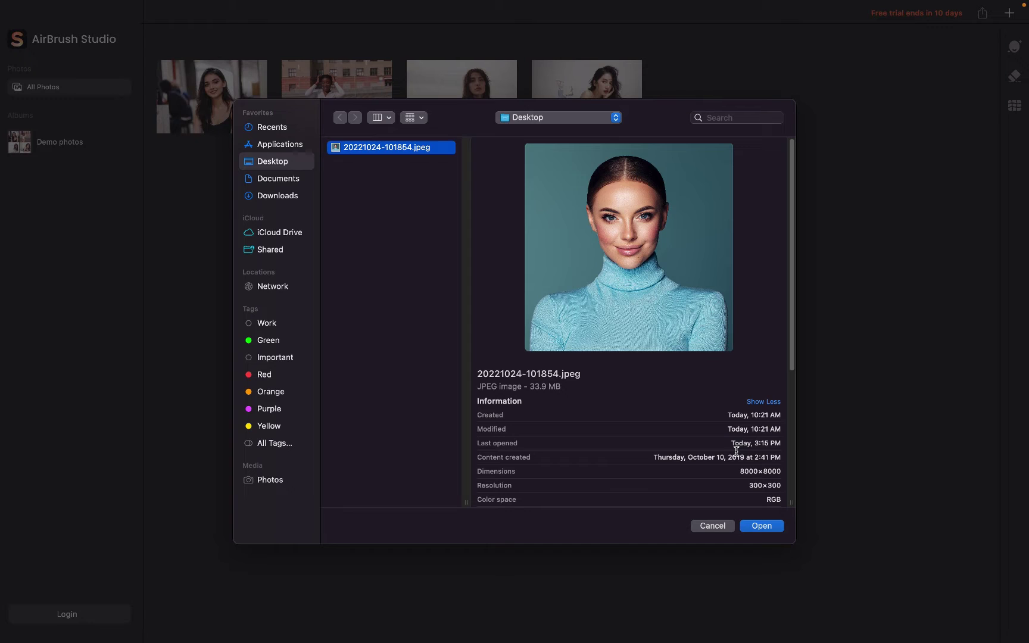
pyautogui.click(773, 529)
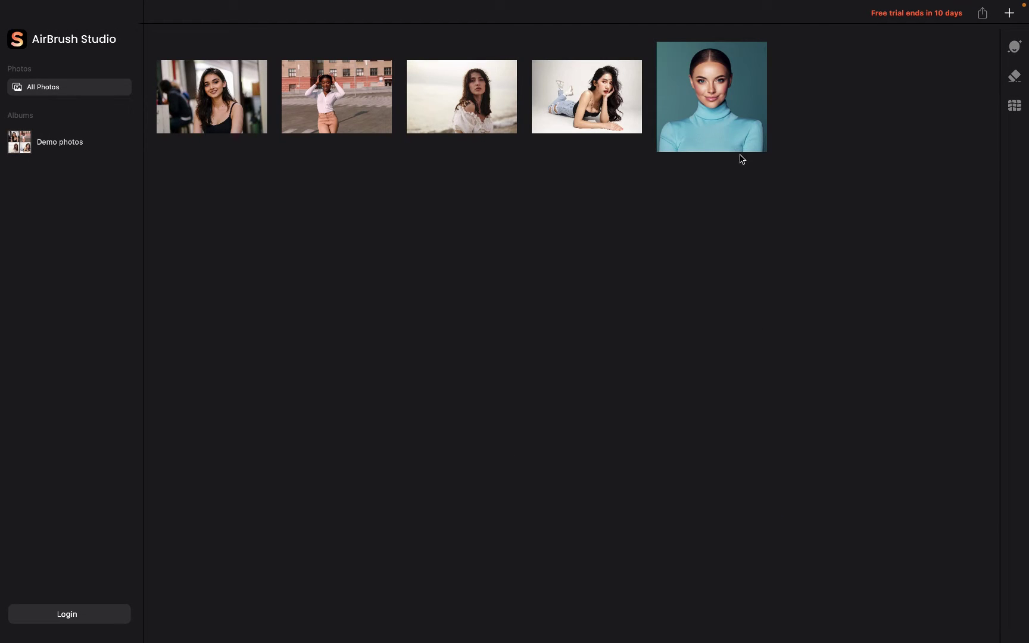
pyautogui.doubleClick(726, 127)
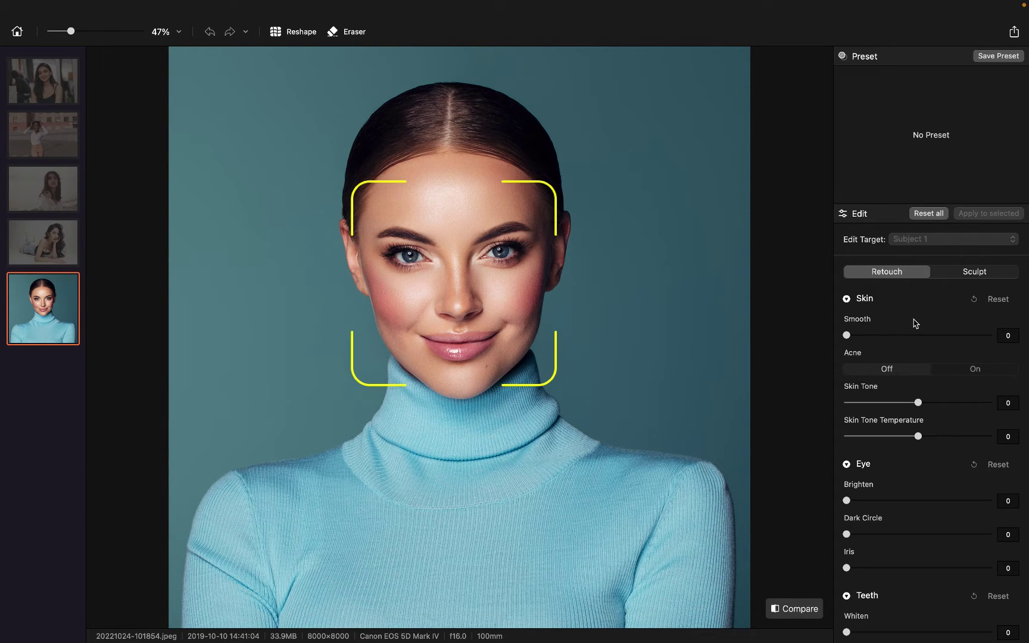
# Set the portrait's Skin Tone to -61 and Skin Tone Temperature to 63
pyautogui.scroll(-2, 915, 323)
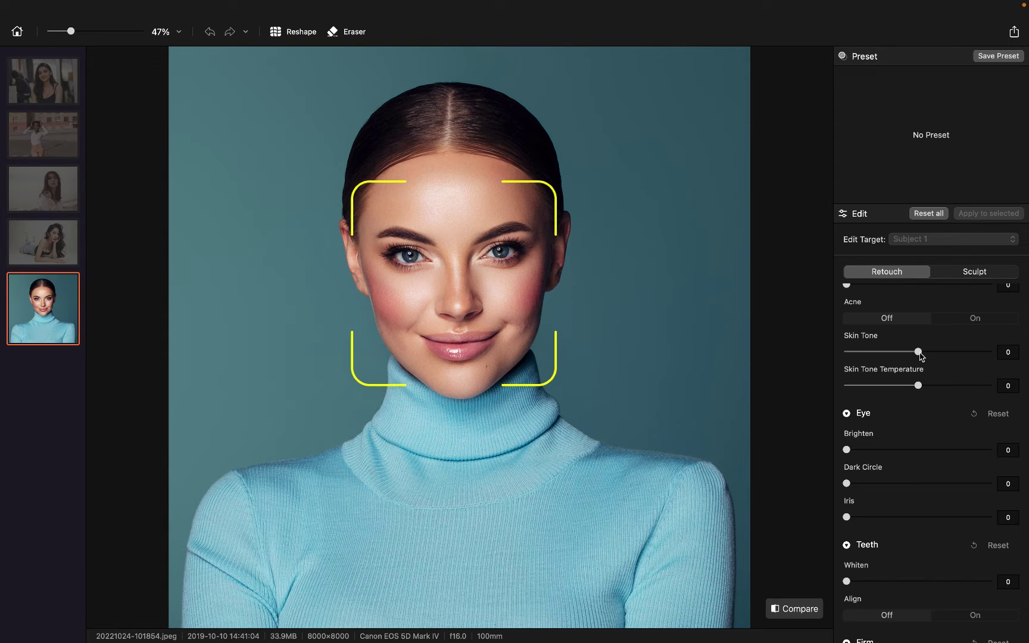
pyautogui.moveTo(921, 356); pyautogui.dragTo(879, 356)
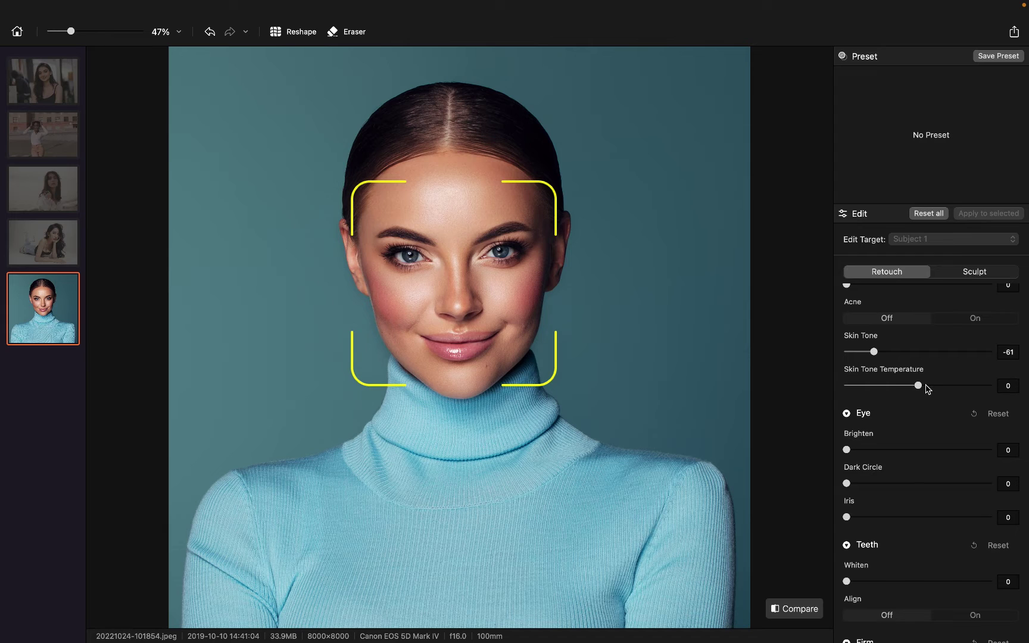
pyautogui.moveTo(922, 388); pyautogui.dragTo(964, 387)
# Retouch the eyes with Brighten at 71, Dark Circle at 66 and Iris at 73
pyautogui.scroll(-2, 928, 398)
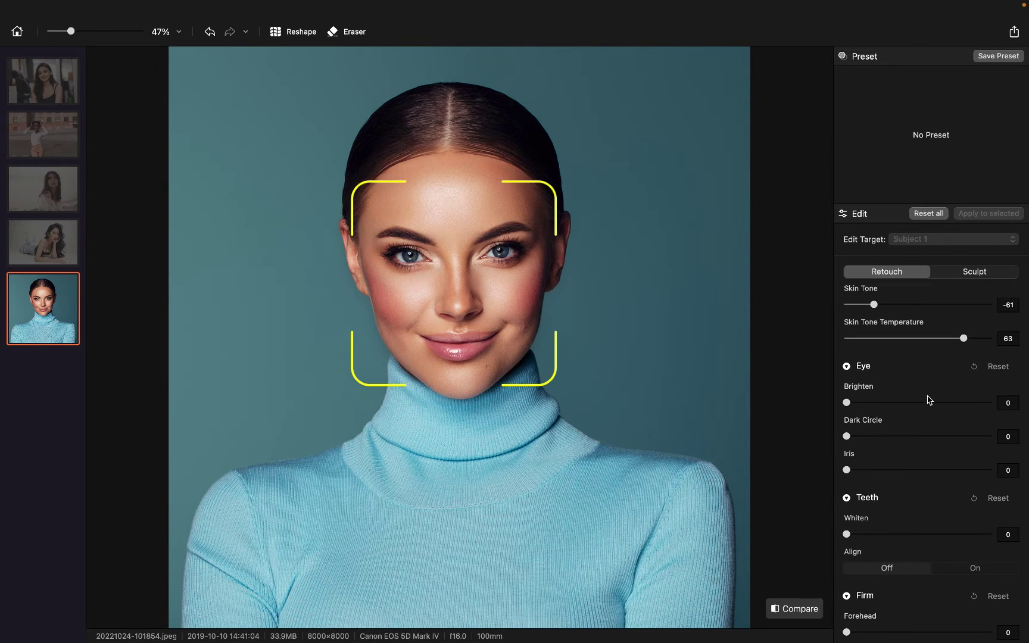
pyautogui.scroll(-2, 928, 399)
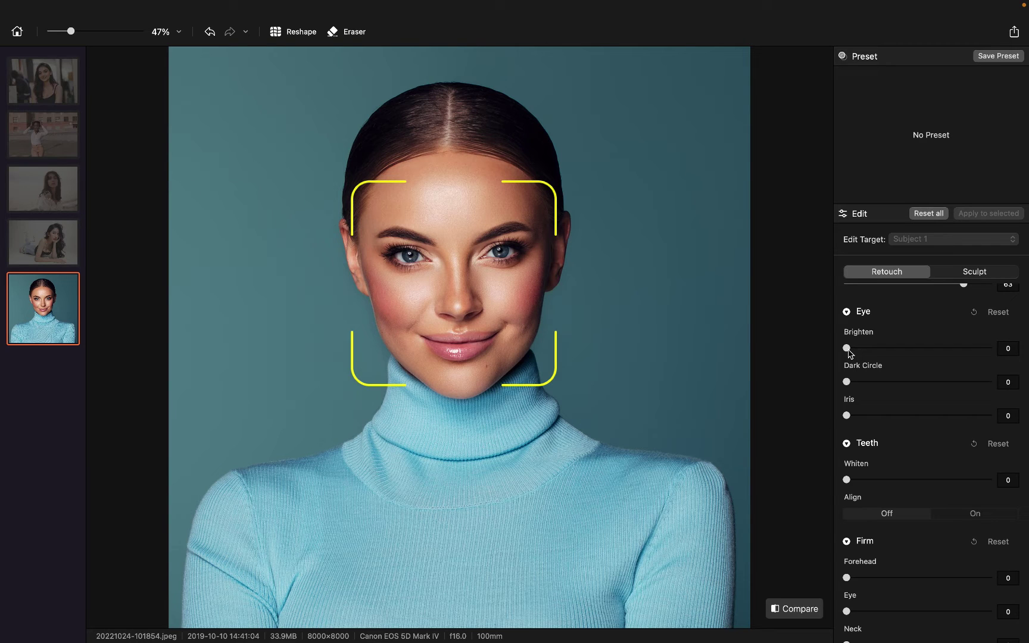
pyautogui.moveTo(848, 352); pyautogui.dragTo(947, 354)
pyautogui.moveTo(849, 383); pyautogui.dragTo(940, 385)
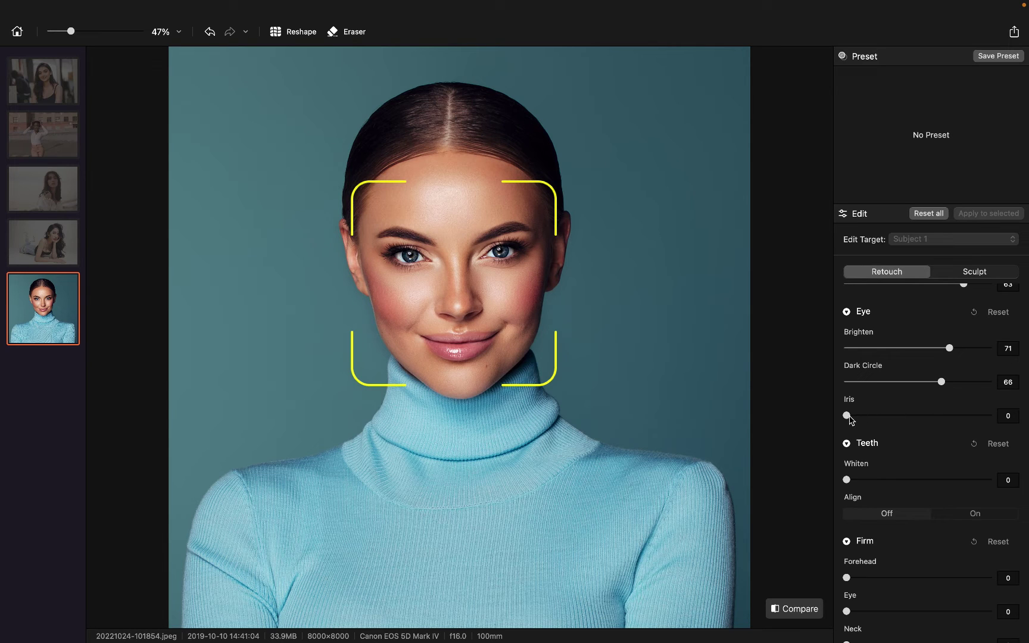
pyautogui.moveTo(847, 415); pyautogui.dragTo(951, 417)
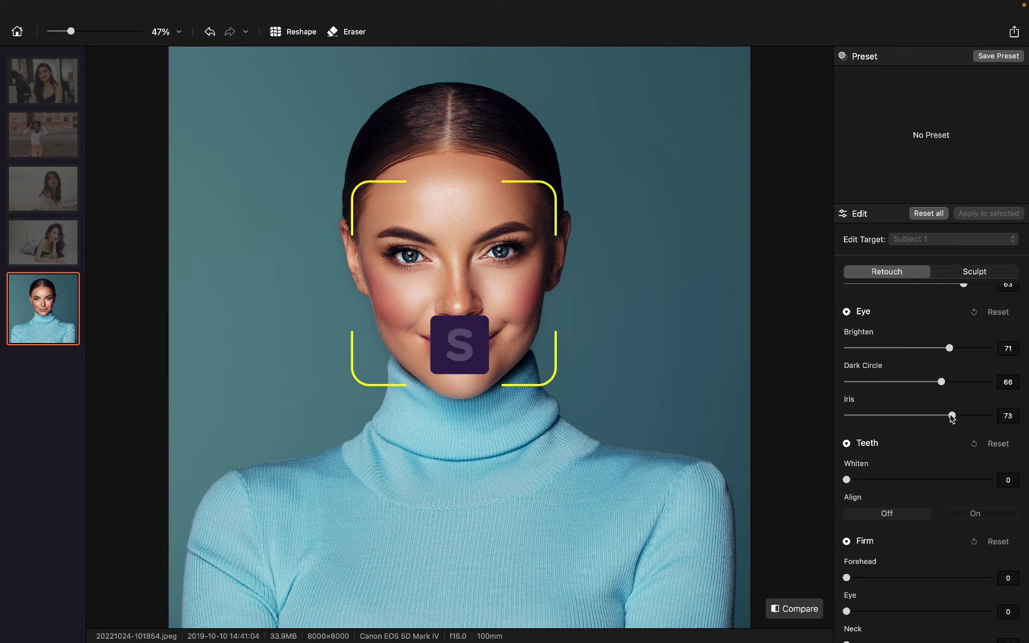
# Review the teeth, firming and makeup retouch options, and compare the edited portrait with the original
pyautogui.scroll(-3, 922, 423)
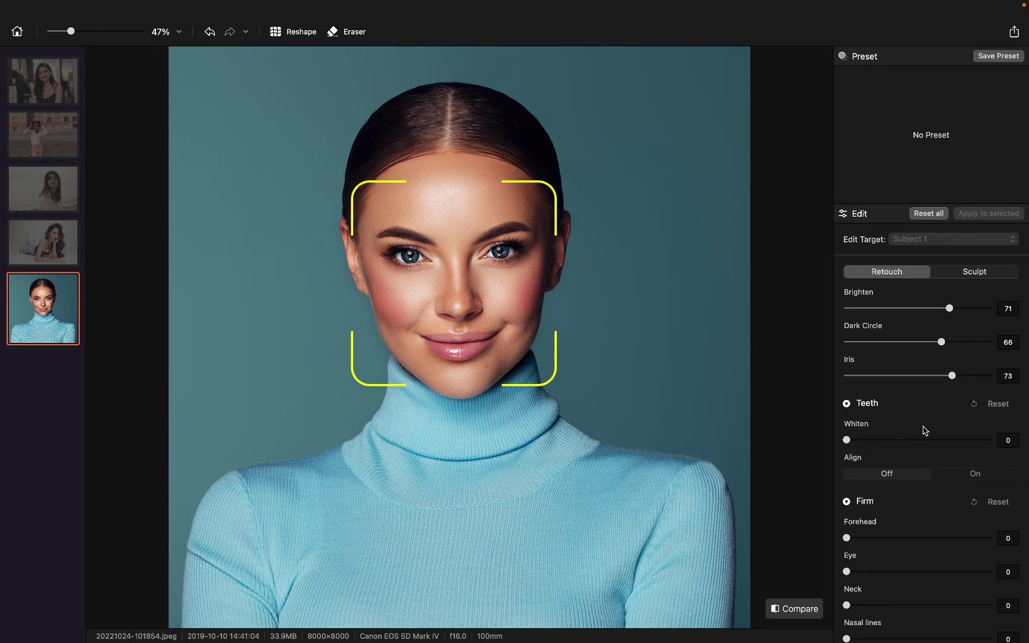
pyautogui.scroll(-1, 924, 428)
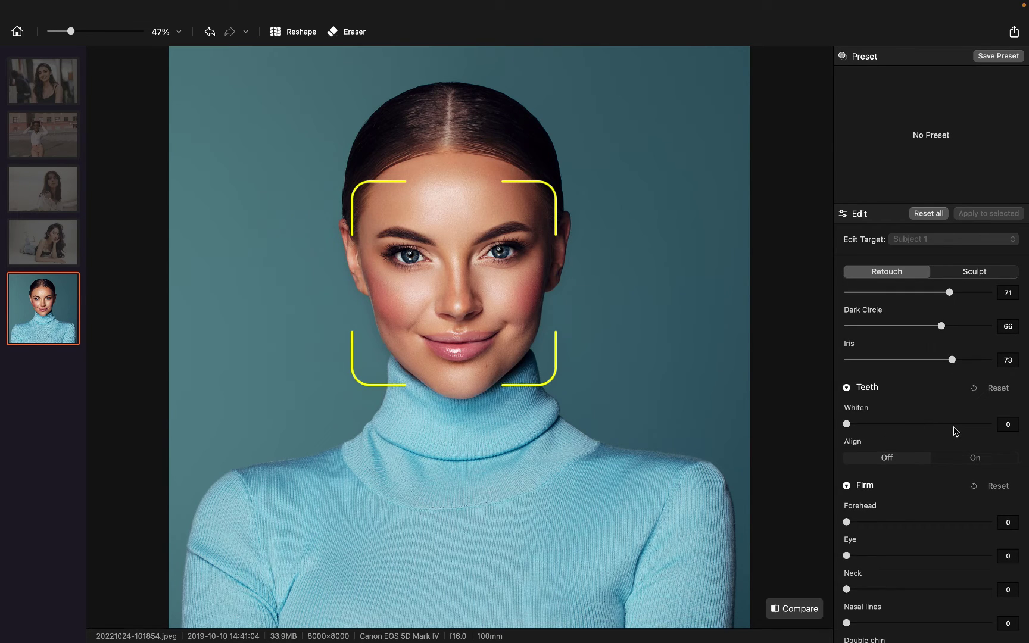
pyautogui.scroll(-9, 954, 429)
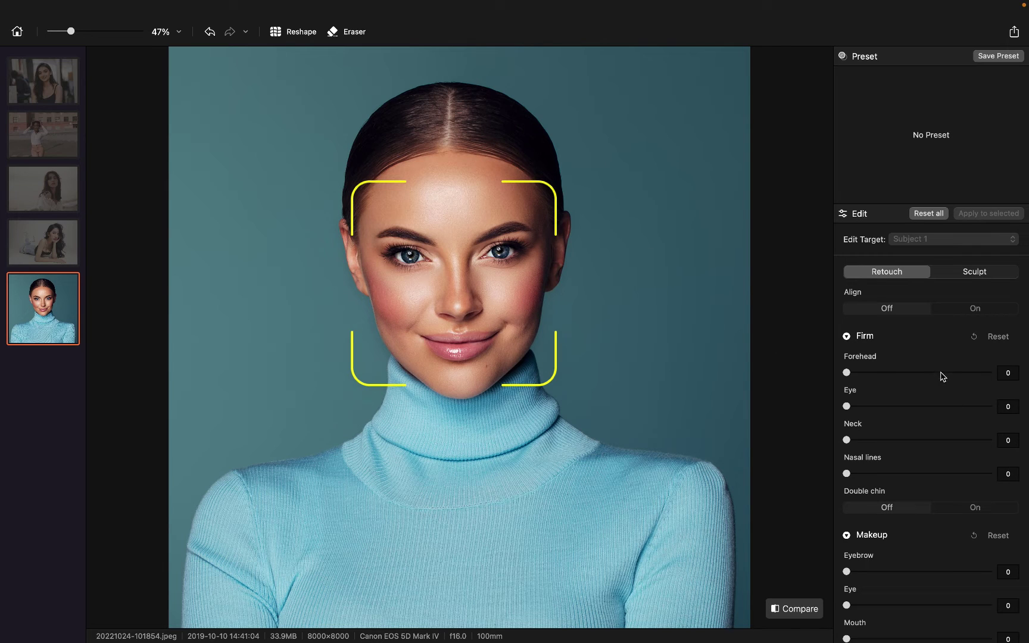
pyautogui.scroll(-1, 942, 377)
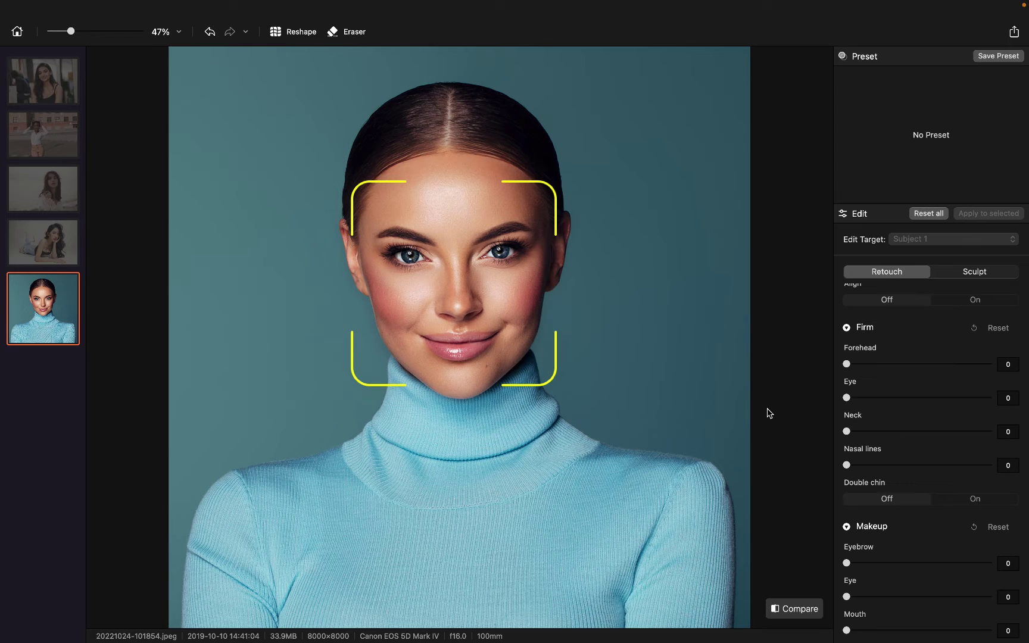
pyautogui.scroll(10, 893, 401)
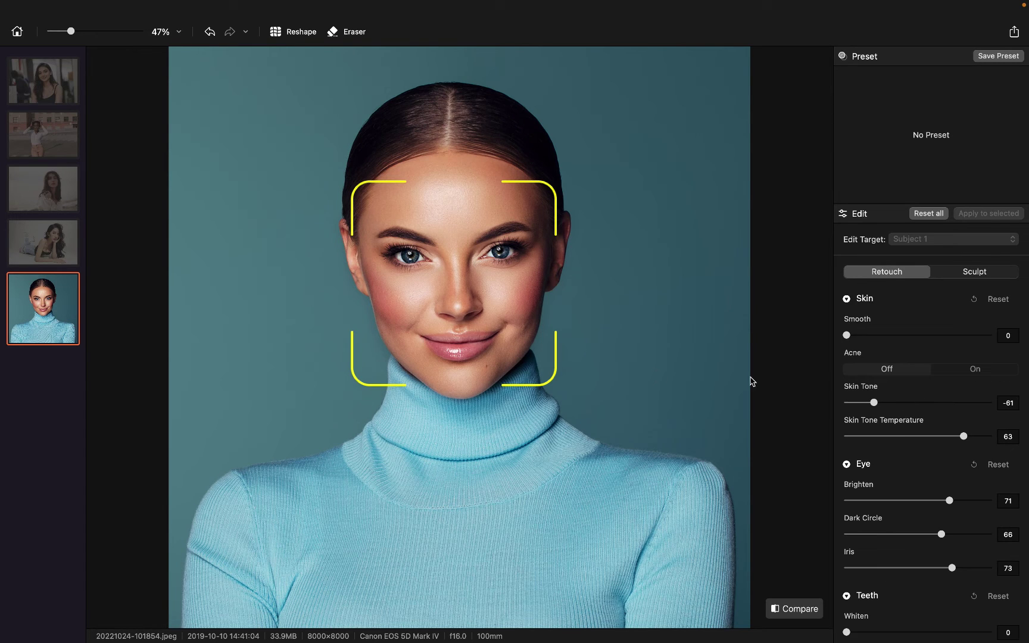
pyautogui.click(807, 615)
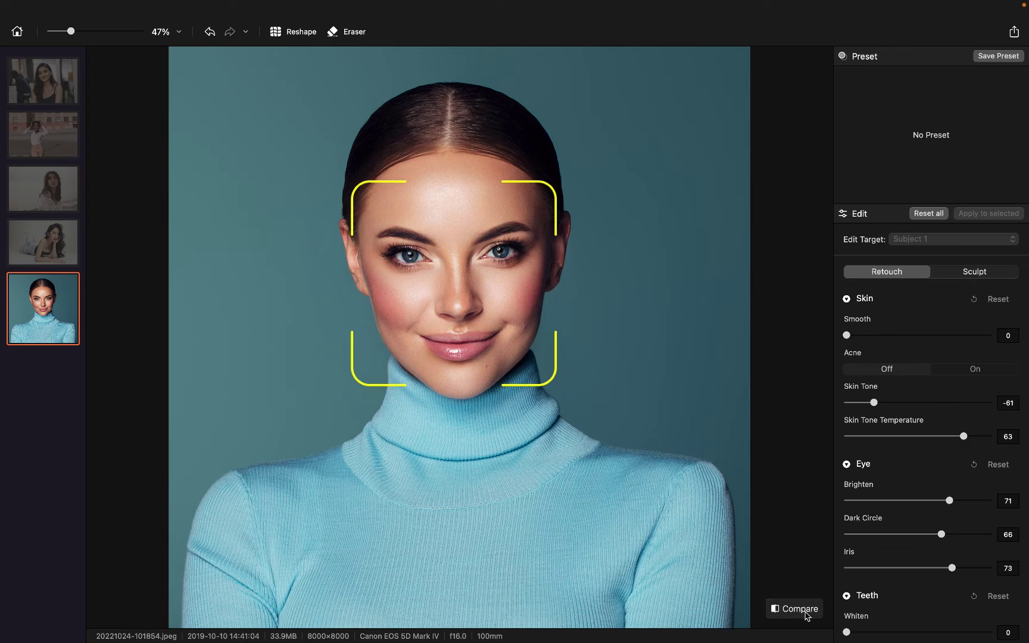
pyautogui.click(807, 615)
pyautogui.click(807, 615)
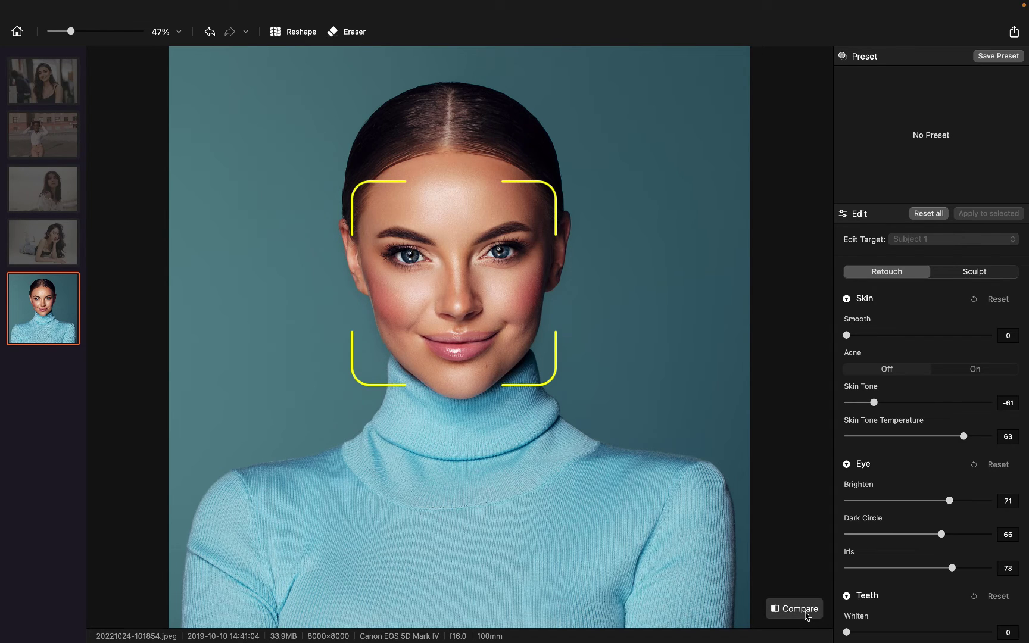
pyautogui.click(807, 616)
pyautogui.click(806, 616)
# Export the retouched portrait to a My Pictures folder on the Desktop at Normal Size quality
pyautogui.click(1014, 33)
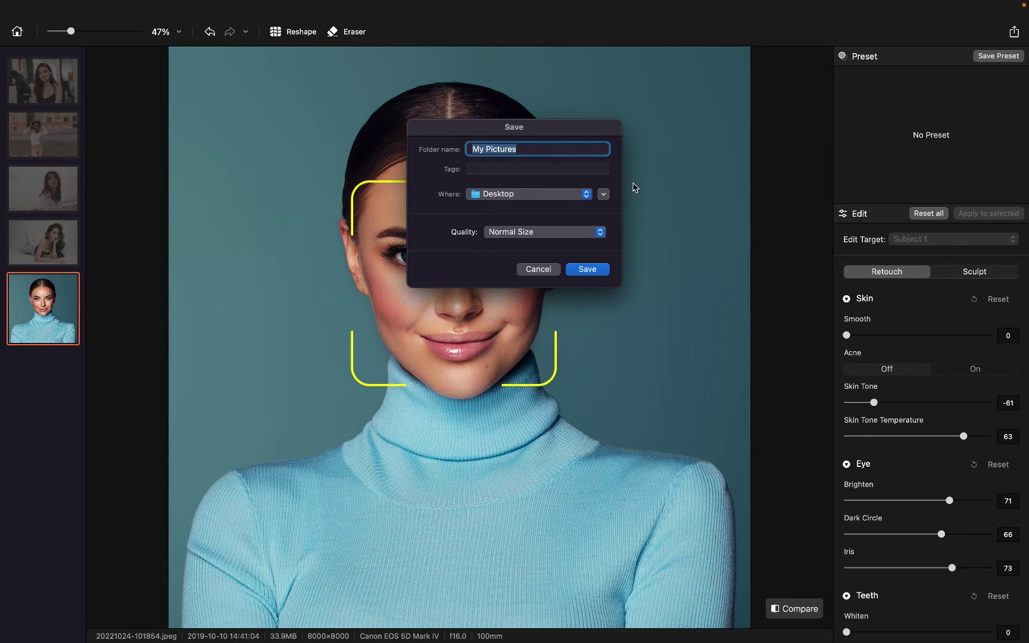
pyautogui.click(601, 233)
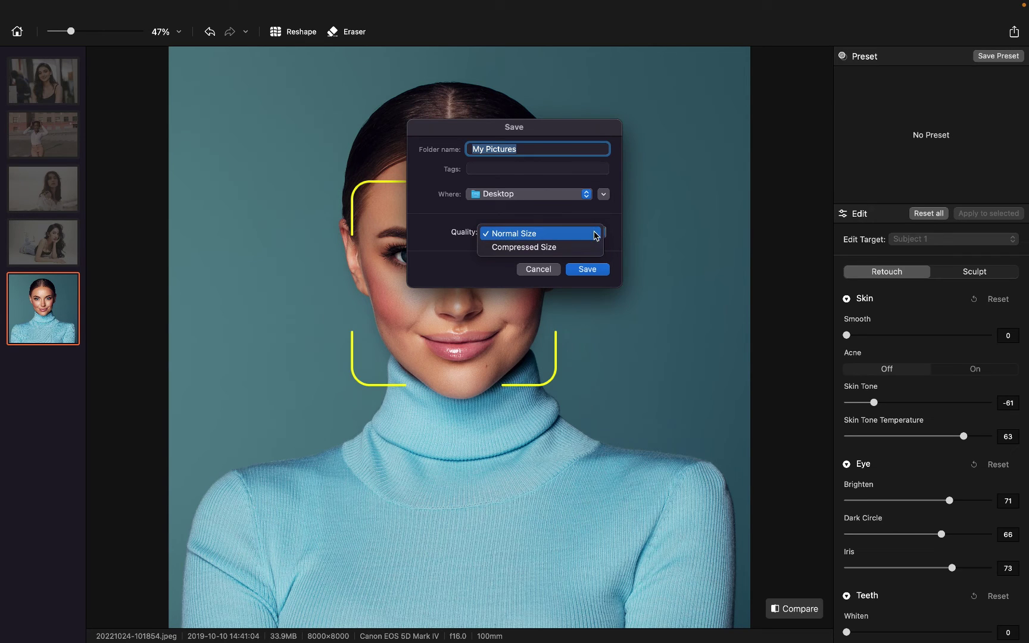
pyautogui.click(598, 234)
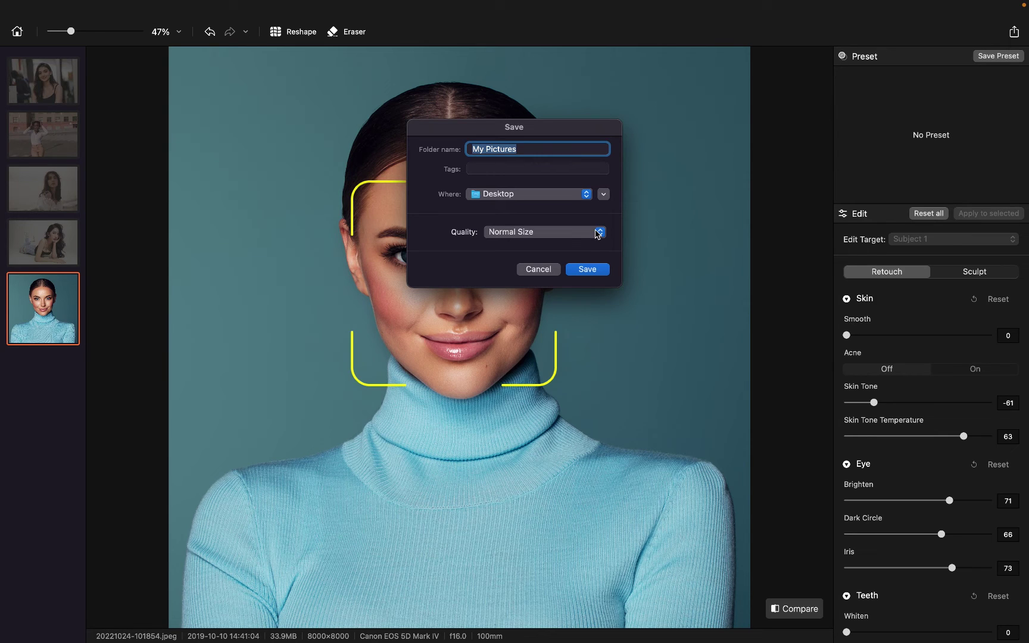
pyautogui.click(587, 269)
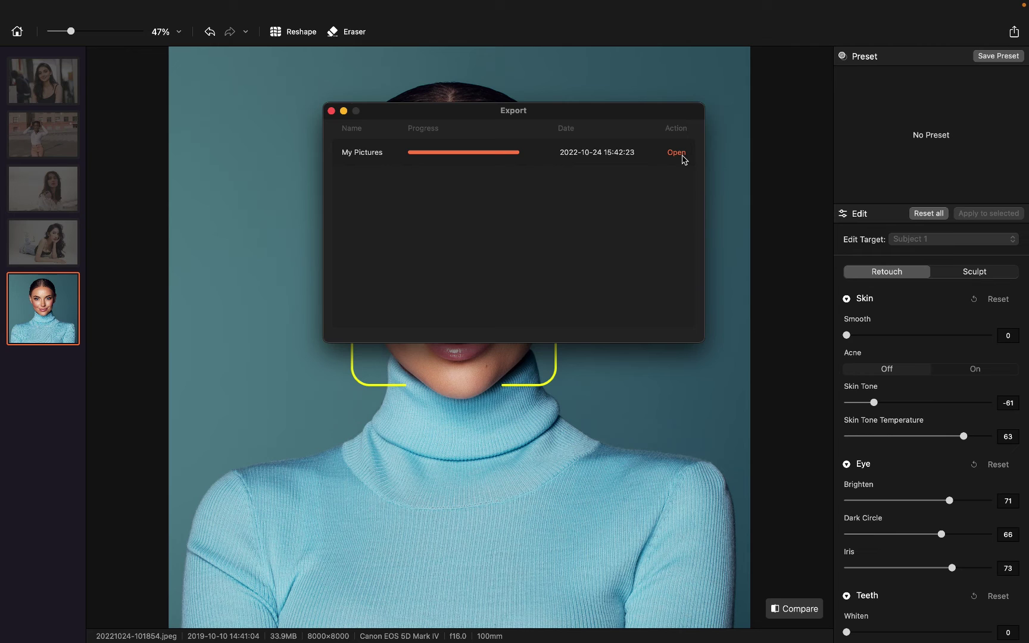
# Open the exported My Pictures folder in Finder and examine the file information of 20221024-101854.jpg
pyautogui.click(676, 152)
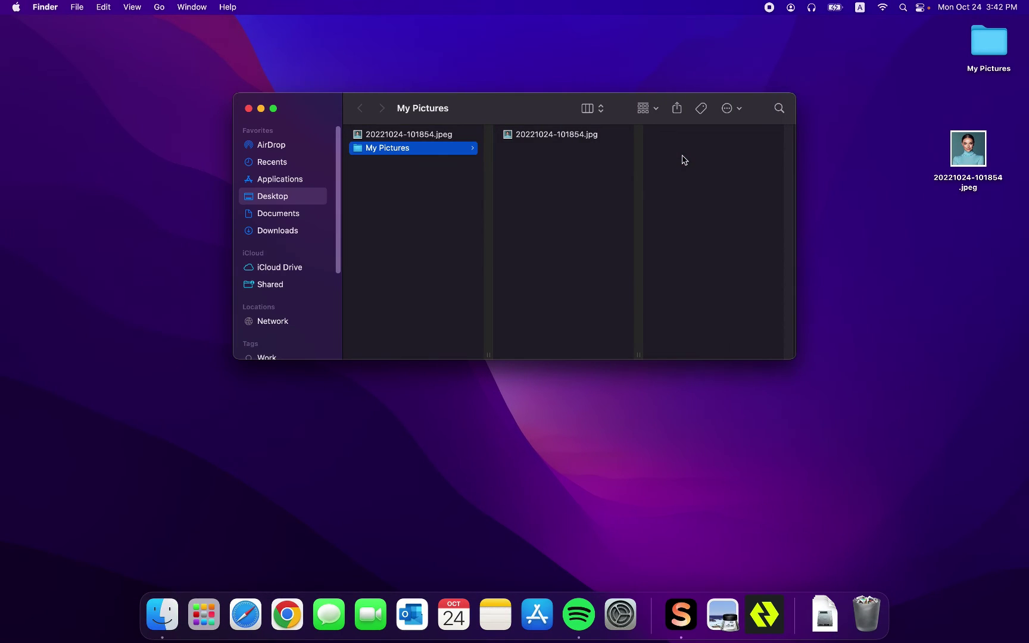
pyautogui.click(578, 136)
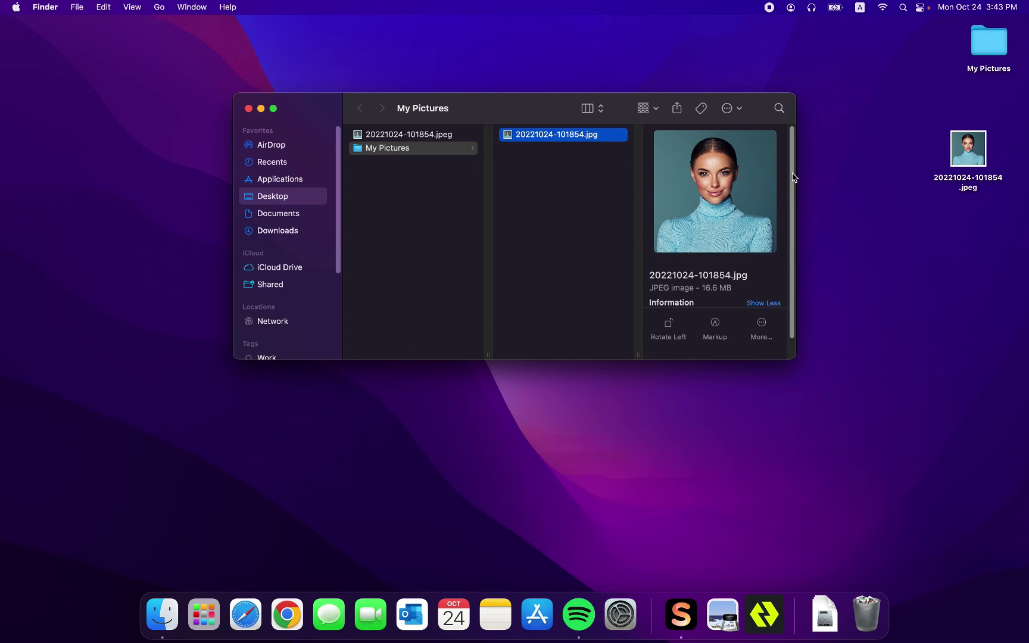
pyautogui.moveTo(796, 174); pyautogui.dragTo(963, 174)
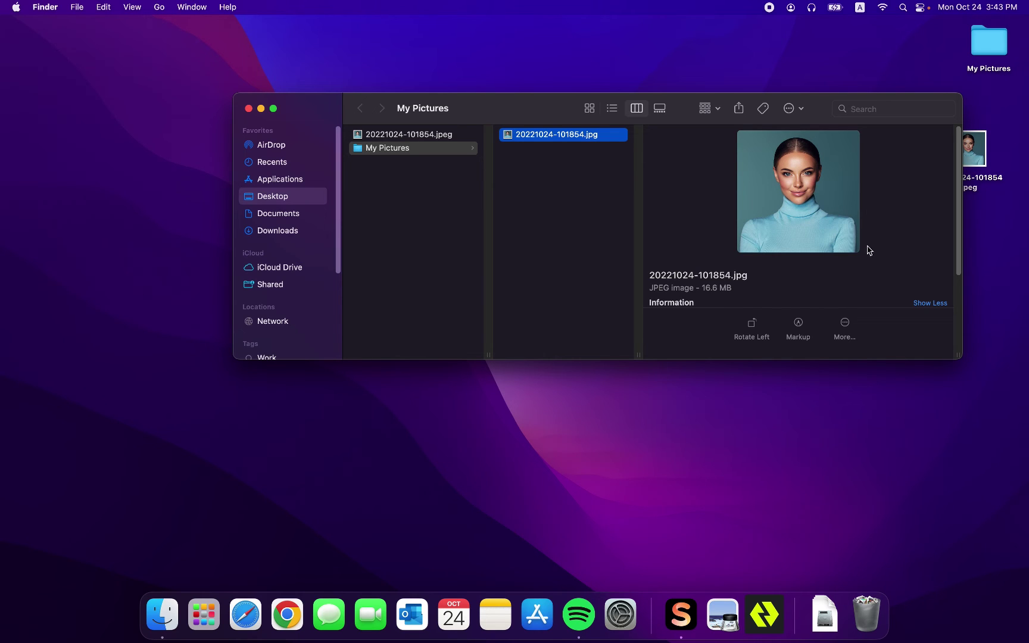
pyautogui.scroll(-5, 873, 255)
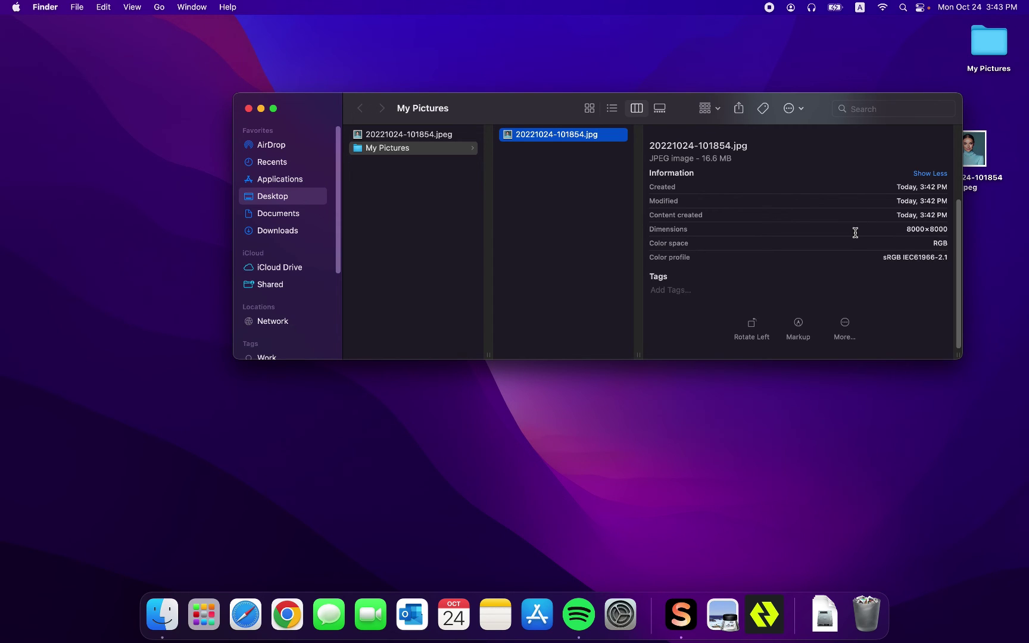
pyautogui.scroll(5, 855, 232)
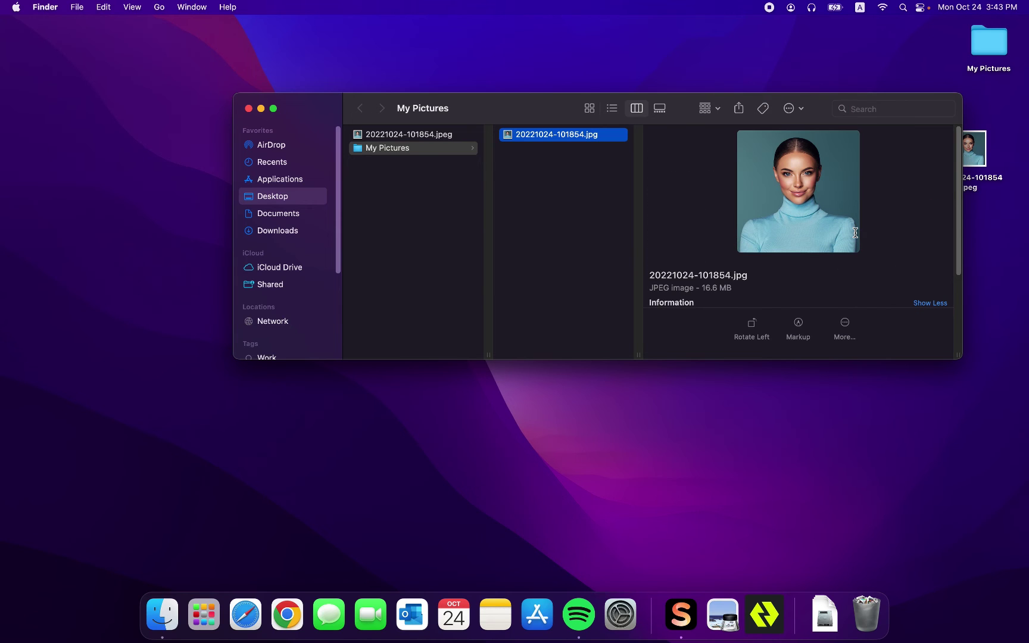
# Open the exported 20221024-101854.jpg and the original 20221024-101854.jpeg in Preview and place them side by side for comparison
pyautogui.doubleClick(593, 136)
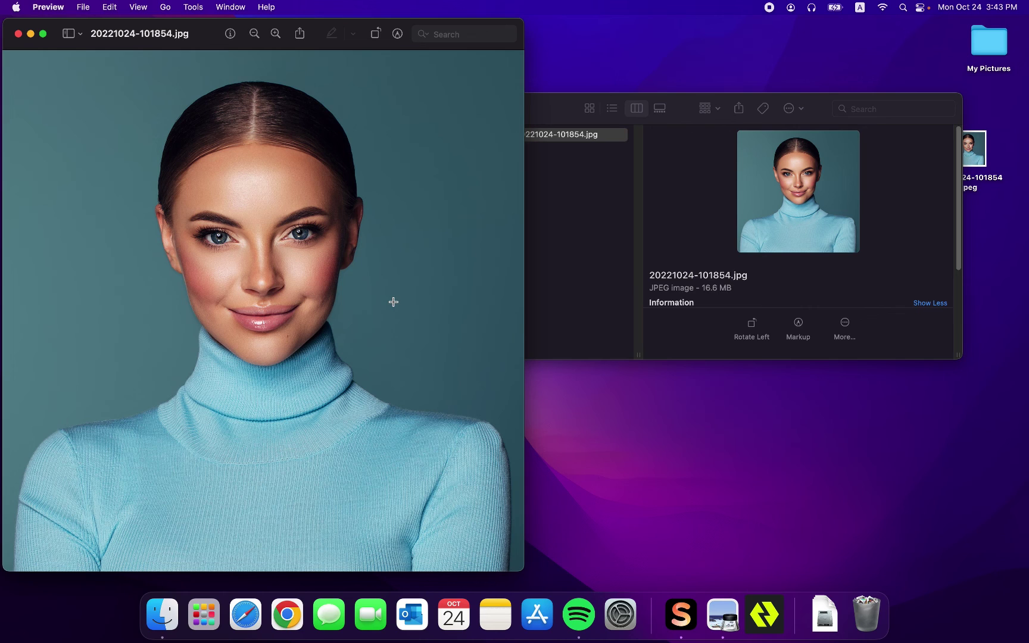
pyautogui.click(978, 159)
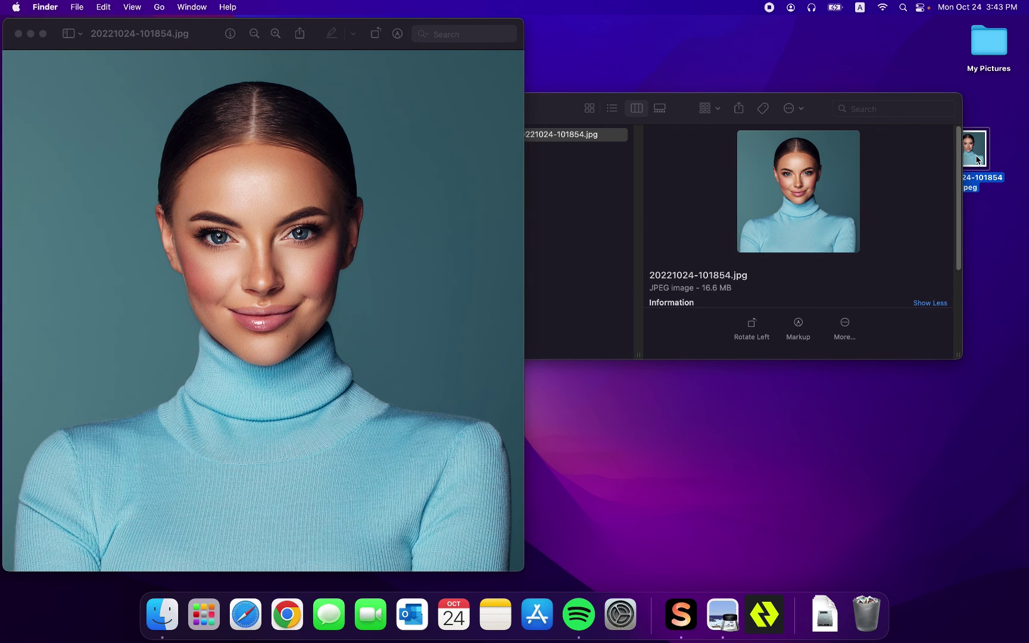
pyautogui.doubleClick(977, 159)
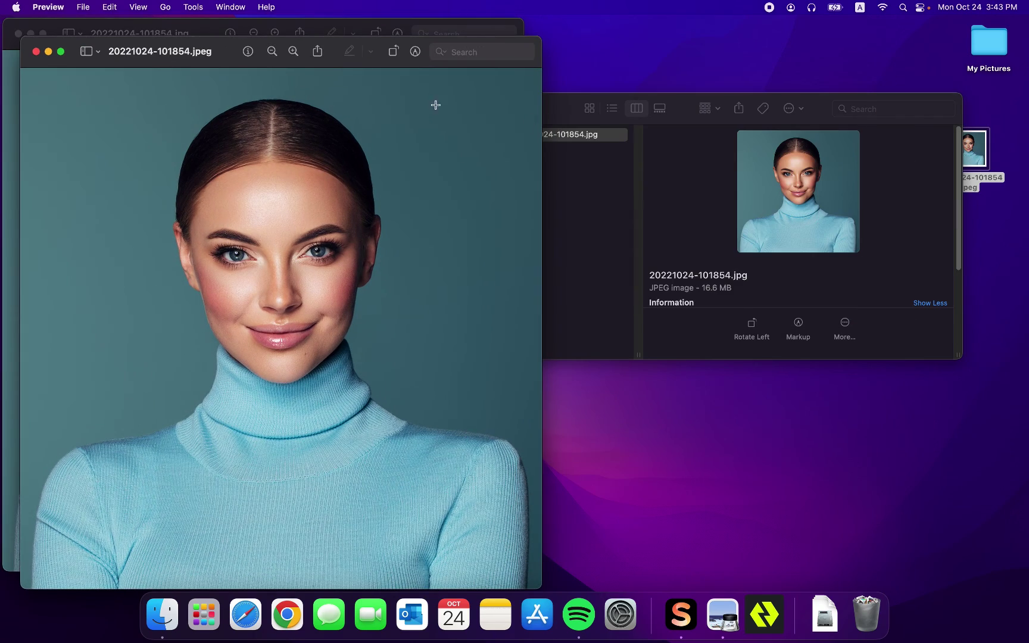
pyautogui.moveTo(234, 61); pyautogui.dragTo(699, 44)
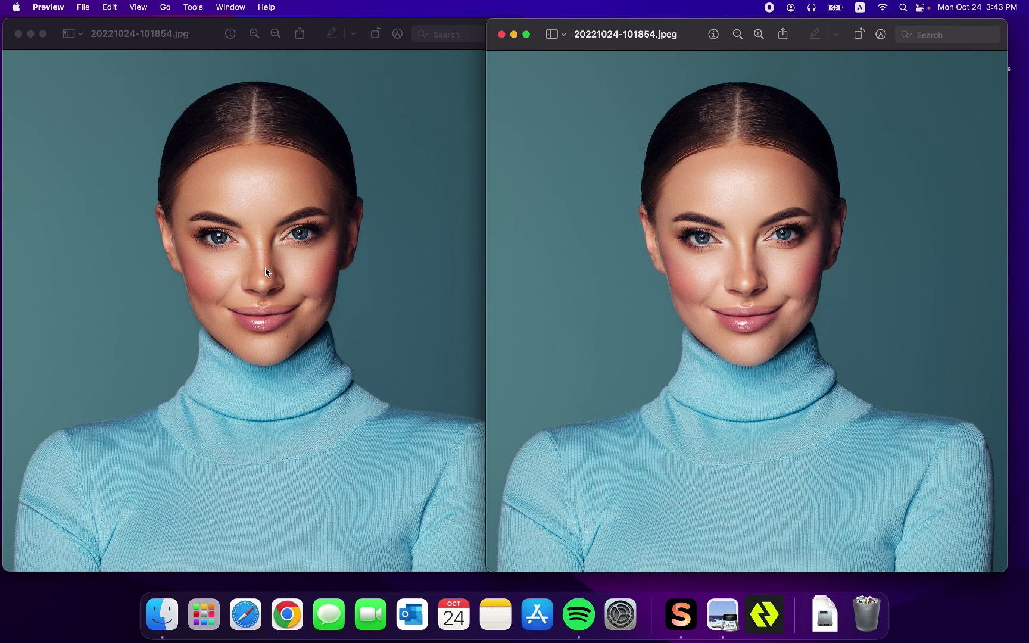